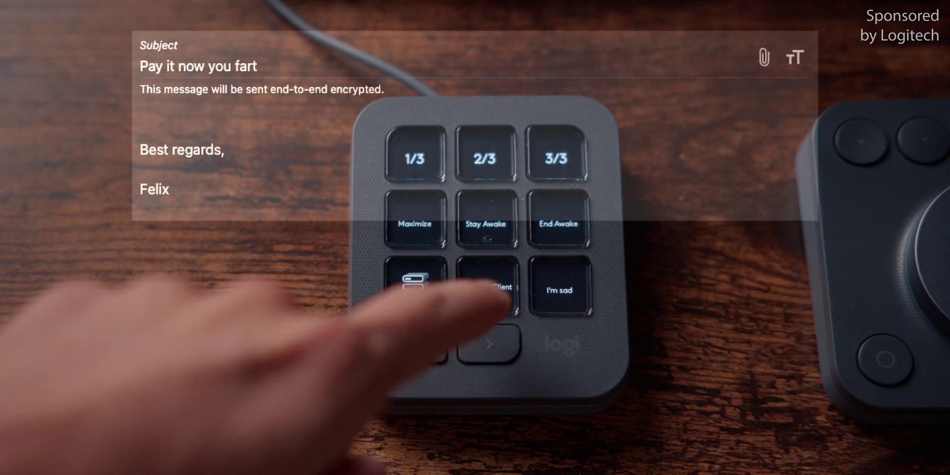
Insert 'Pay the invoice dammit!!!' five times into the email body above the sign-off
text(Pay the invoice dammit!!!Pay the invoice dammit!!!Pay the invoice dammit!!!Pay the invoice dammit!!!)
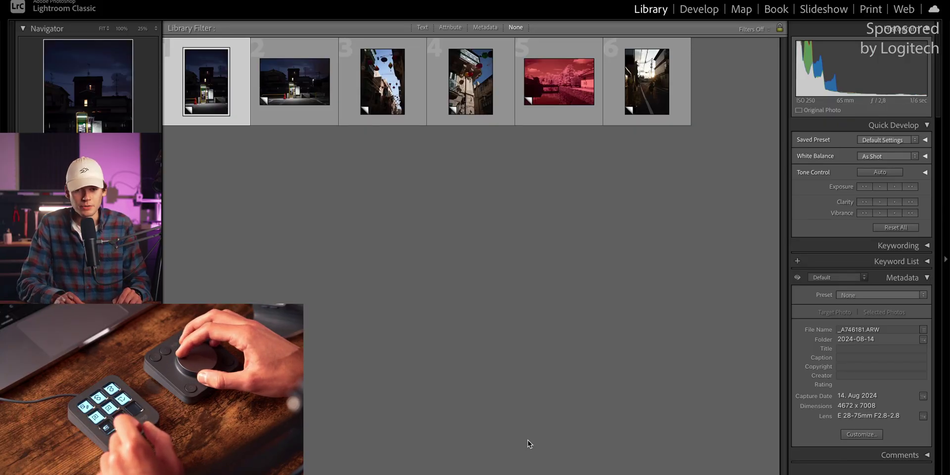
Step through the grid photos and return to the red infrared photo
key(Right)
key(Right)
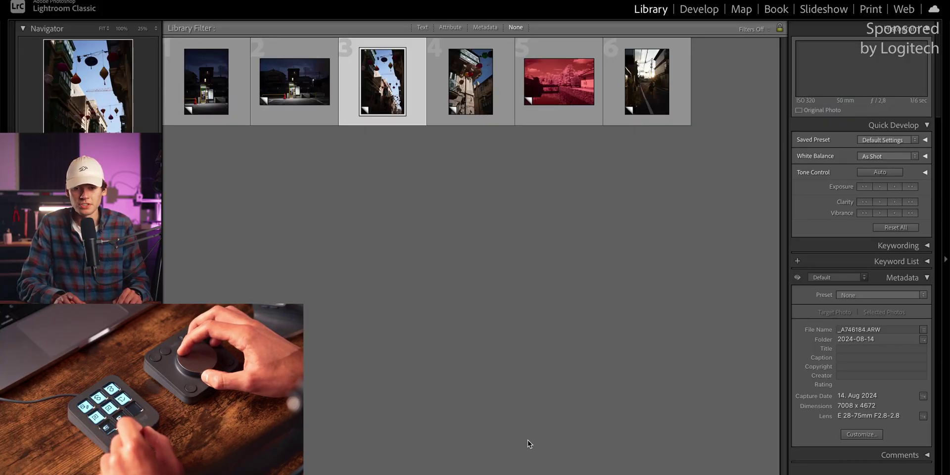
key(Right)
key(Right)
key(Right)
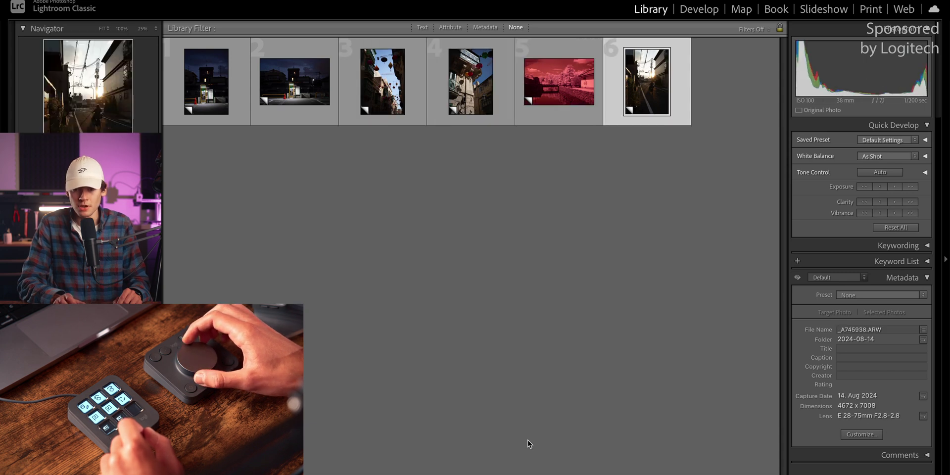
key(Left)
key(Left)
key(Left)
key(Left)
key(Left)
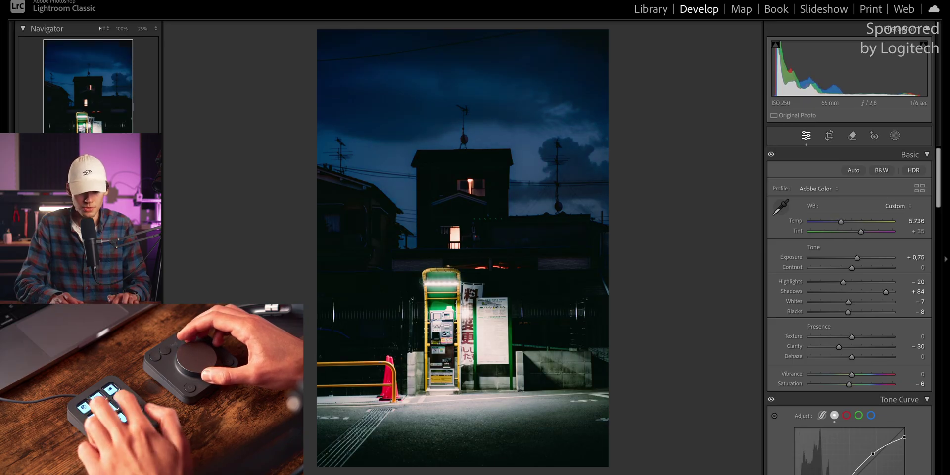
Zoom in on the lit window to check noise, zoom back out, and bring up the Actions Ring
scroll(850, 307, down, 15)
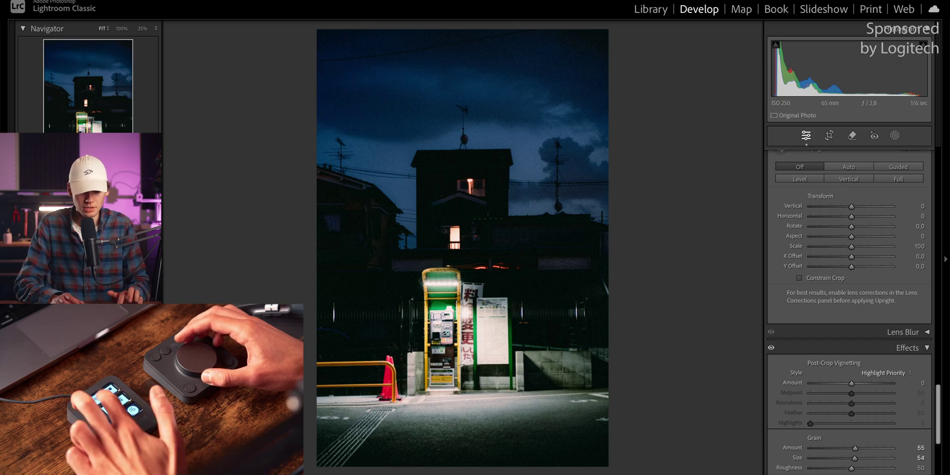
scroll(850, 307, up, 15)
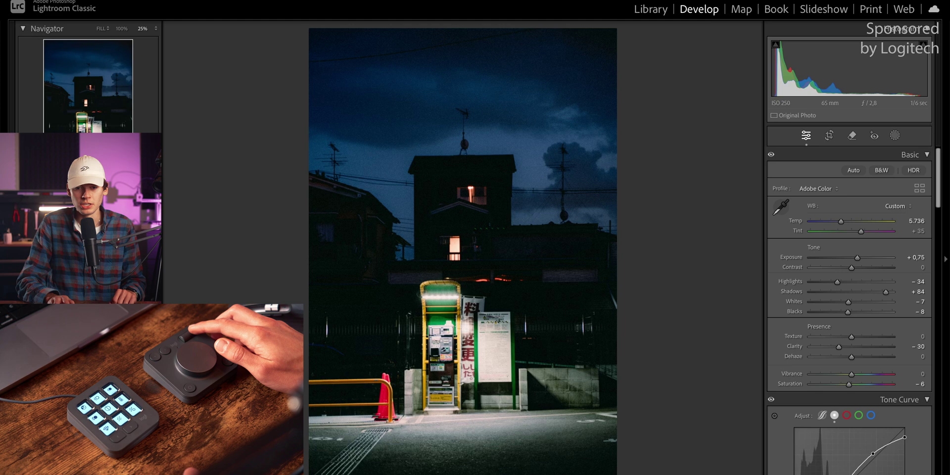
key(z)
key(ctrl+equal)
key(ctrl+equal)
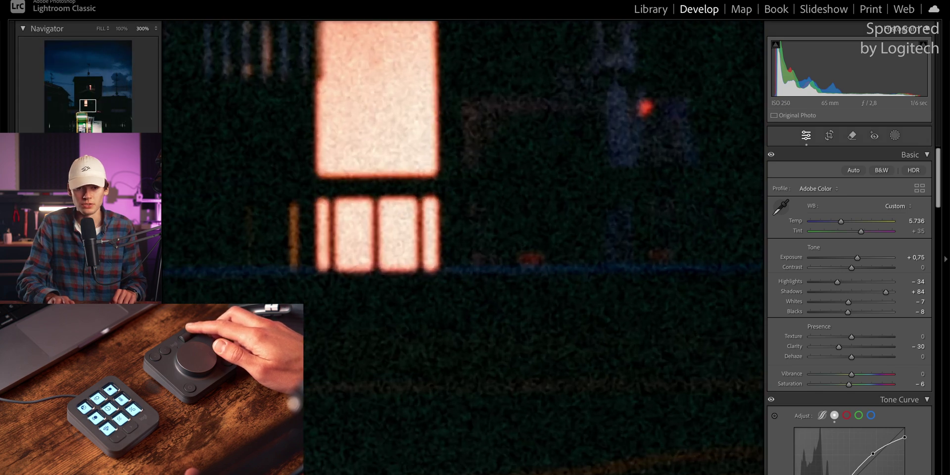
key(ctrl+minus)
key(ctrl+minus)
key(ctrl+minus)
key(ctrl+minus)
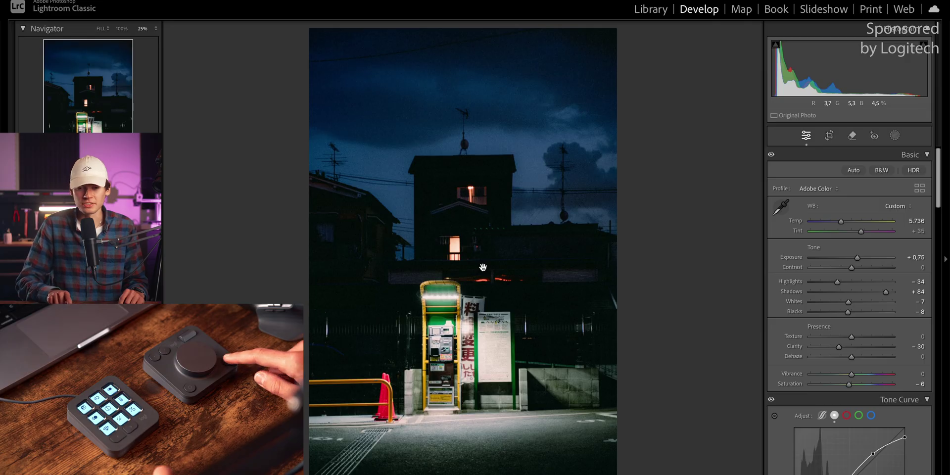
middle_click(485, 270)
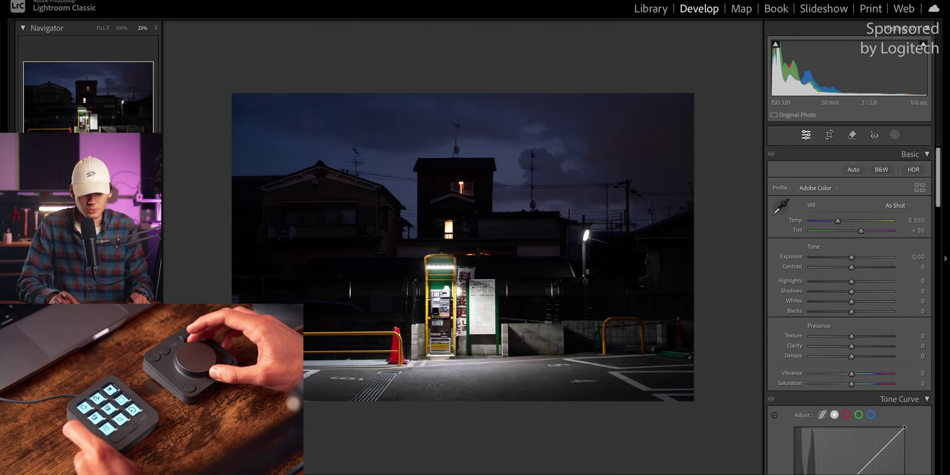
Paste the previous photo's night grade onto the landscape shot and nudge Exposure slightly down
key(ctrl+shift+v)
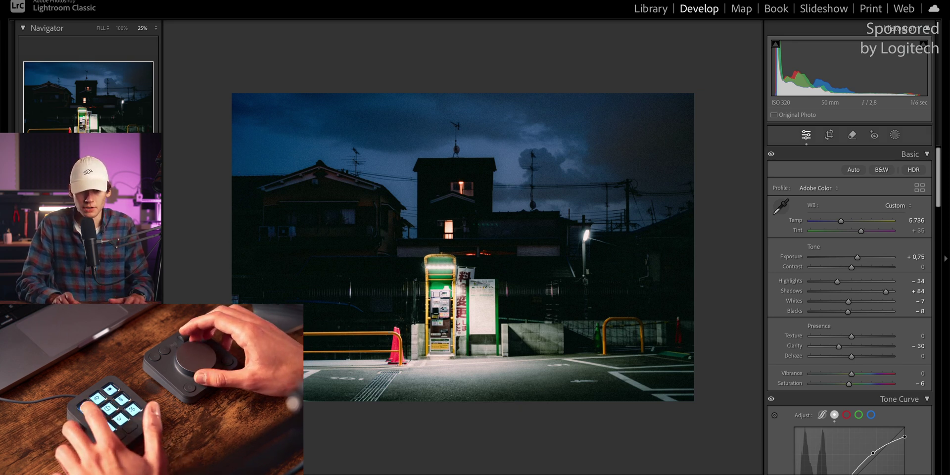
key(minus)
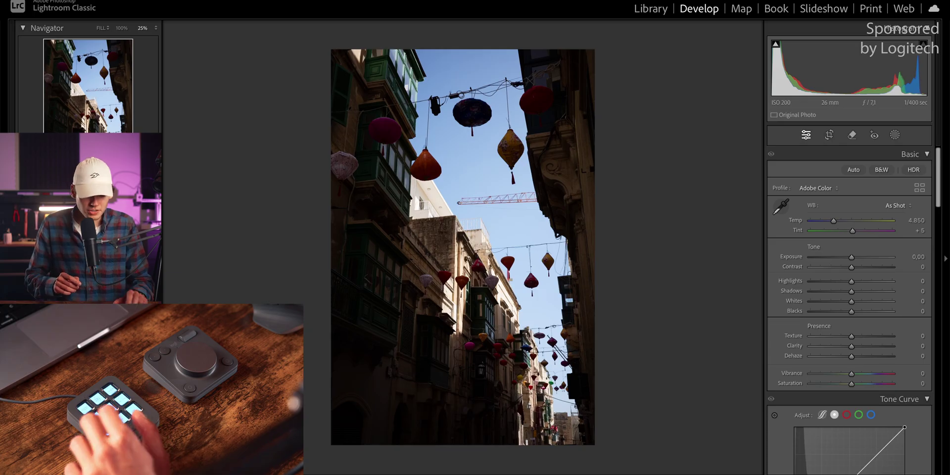
Apply the Bright Dynamic Range preset to the lantern photo: Shadows +87, Exposure +1.05, Saturation +8
key(ctrl+shift+1)
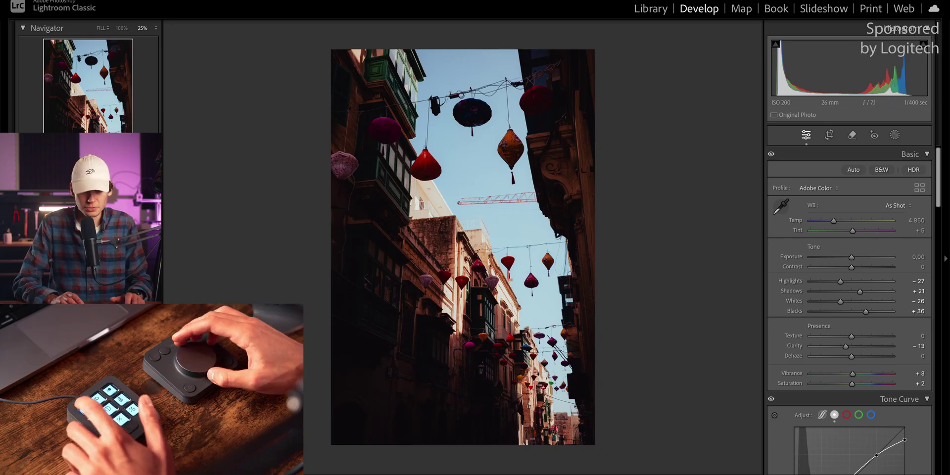
scroll(852, 258, up, 7)
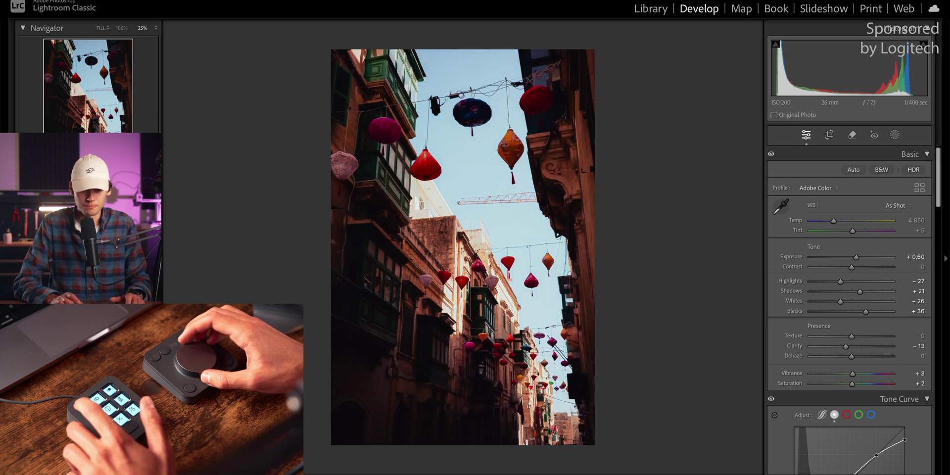
scroll(852, 281, down, 5)
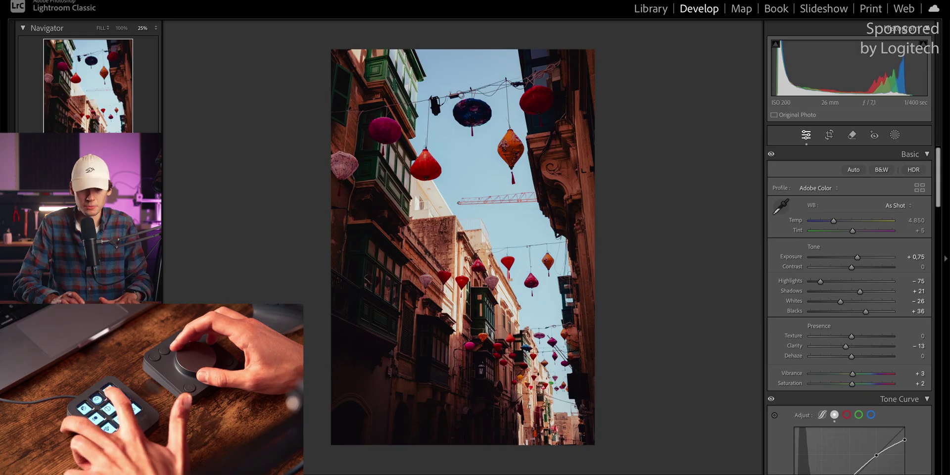
scroll(861, 291, up, 1)
scroll(870, 291, up, 16)
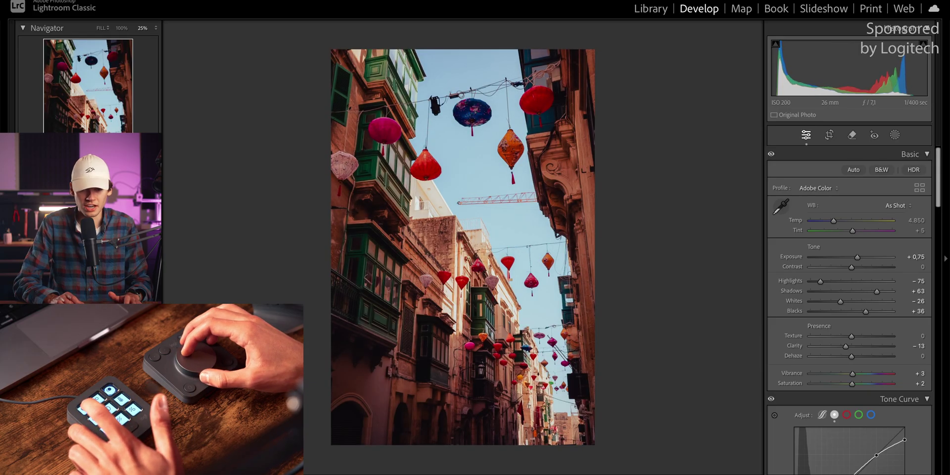
scroll(881, 291, up, 7)
scroll(886, 291, up, 10)
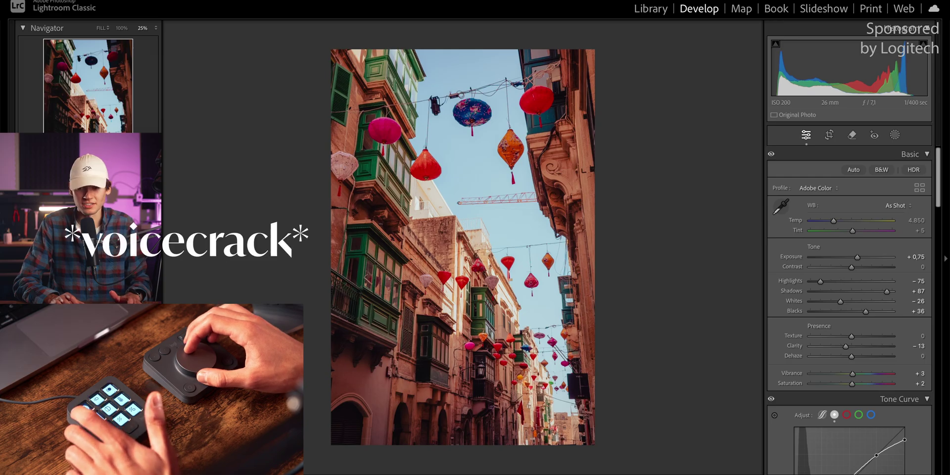
scroll(859, 256, up, 7)
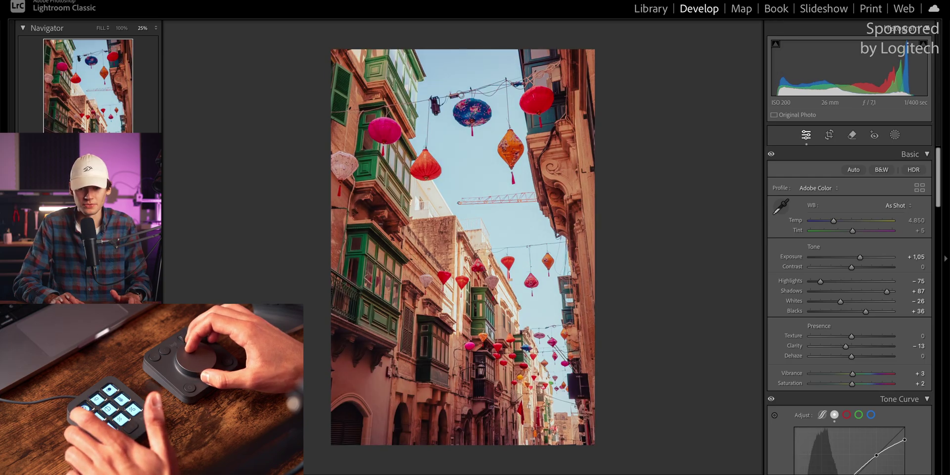
scroll(859, 257, down, 3)
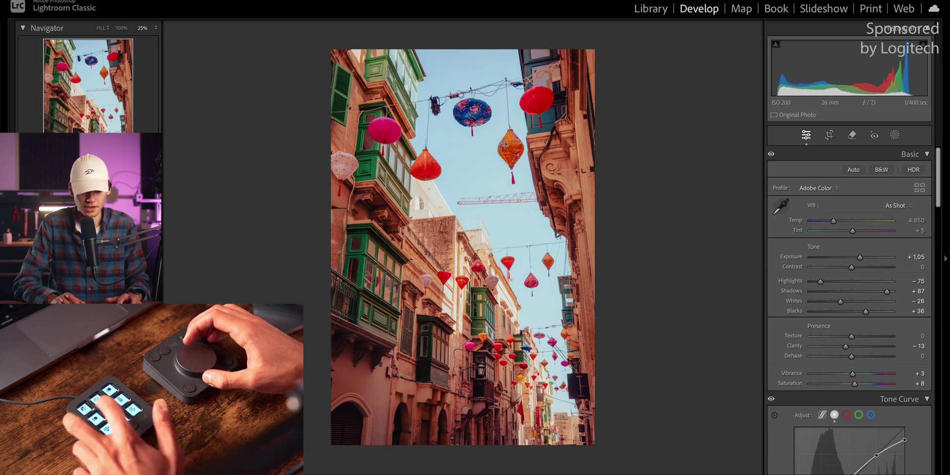
scroll(849, 312, down, 15)
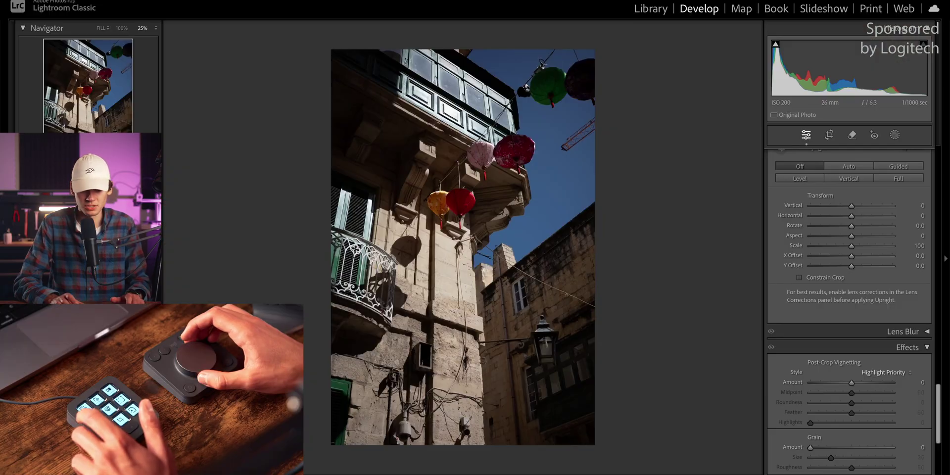
Paste the copied warm grade onto the photo and move on to the infrared canal photo
key(ctrl+shift+v)
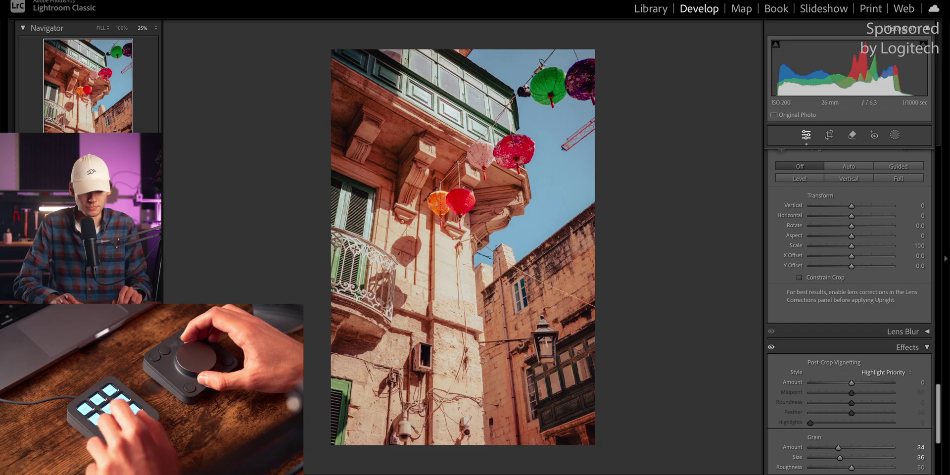
key(ctrl+1)
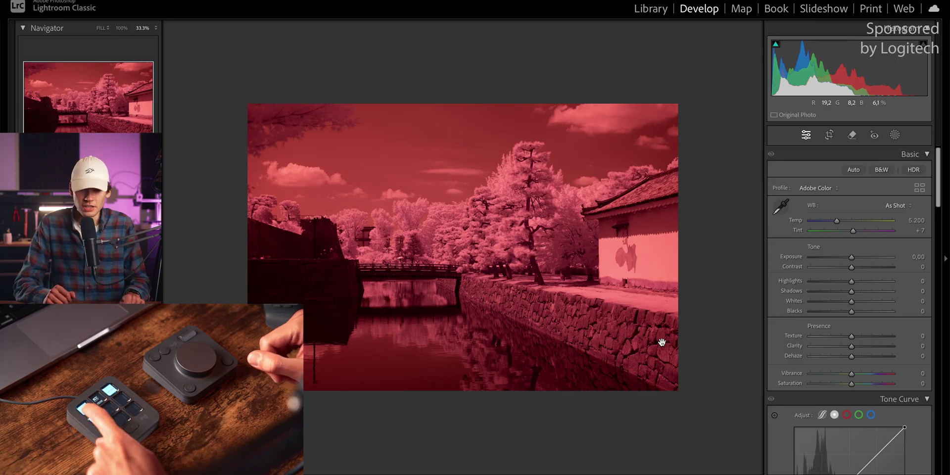
Apply the Infrared Temp -50 profile, set white balance to Temp 3,700, Tint −44, and run the channel swap
key(ctrl+shift+1)
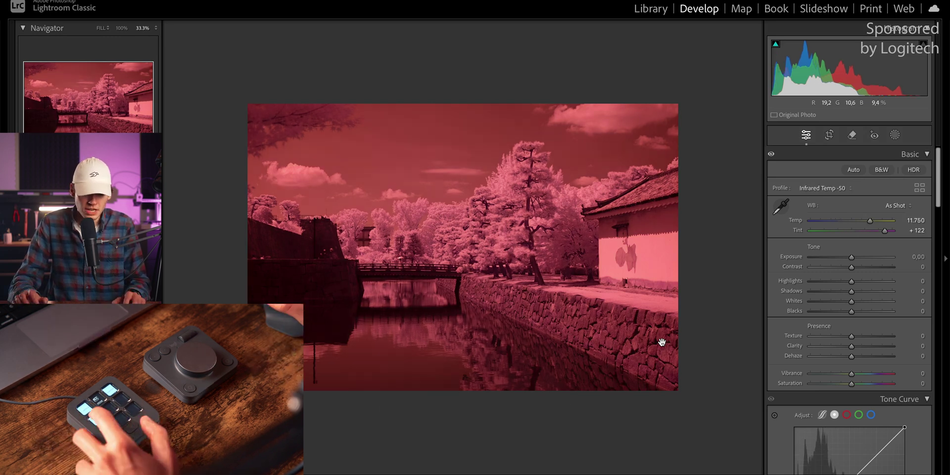
key(w)
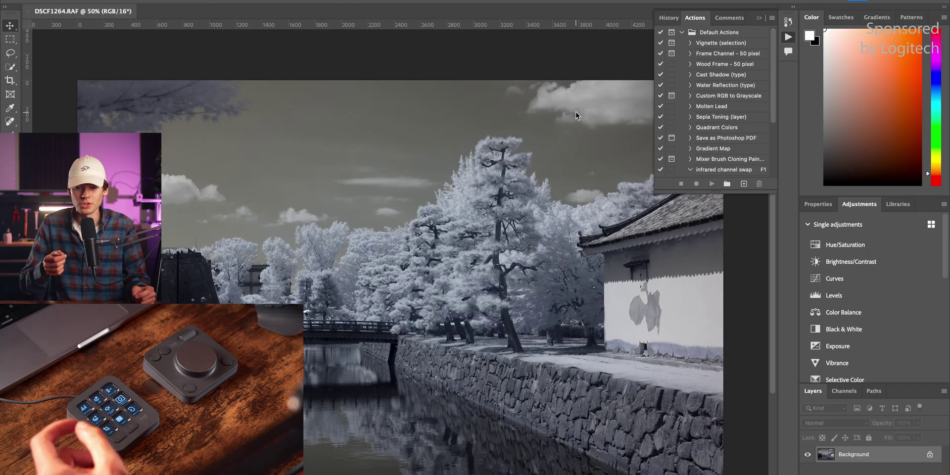
key(F1)
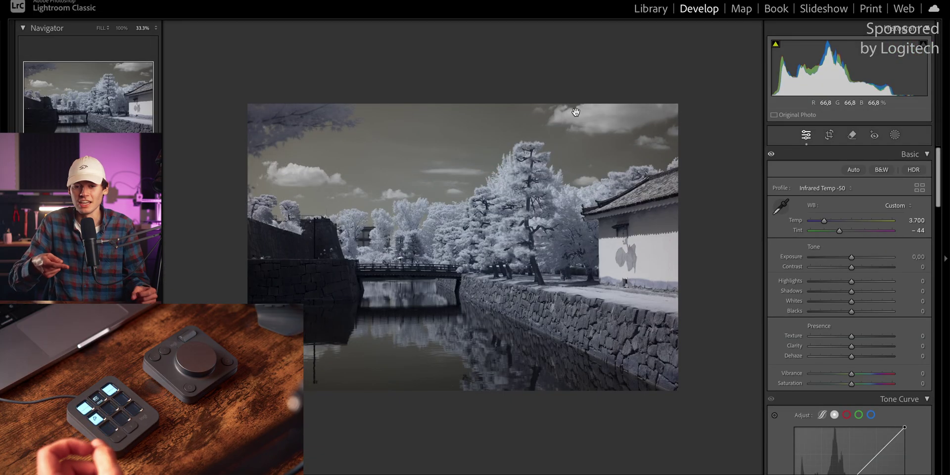
Reset all develop settings on the infrared photo
key(ctrl+shift+r)
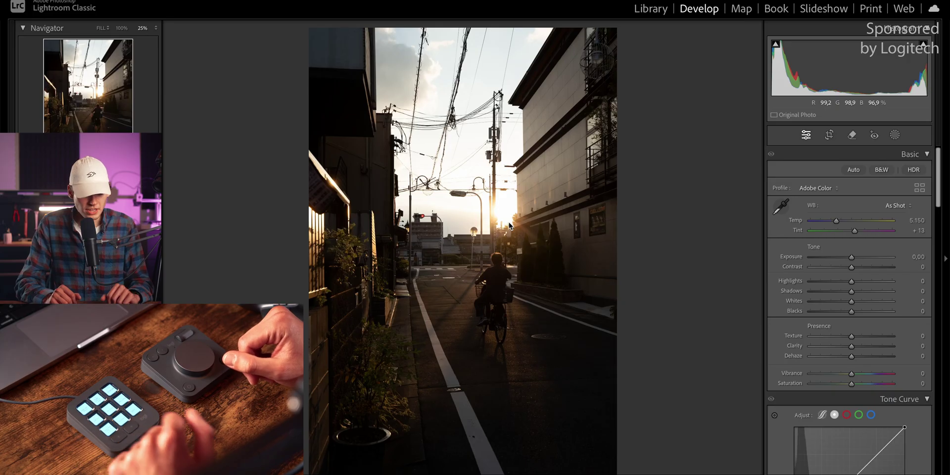
Apply the Bright and Contrasty preset, then set Highlights −44, Shadows +40 and Exposure +0.30
key(ctrl+shift+1)
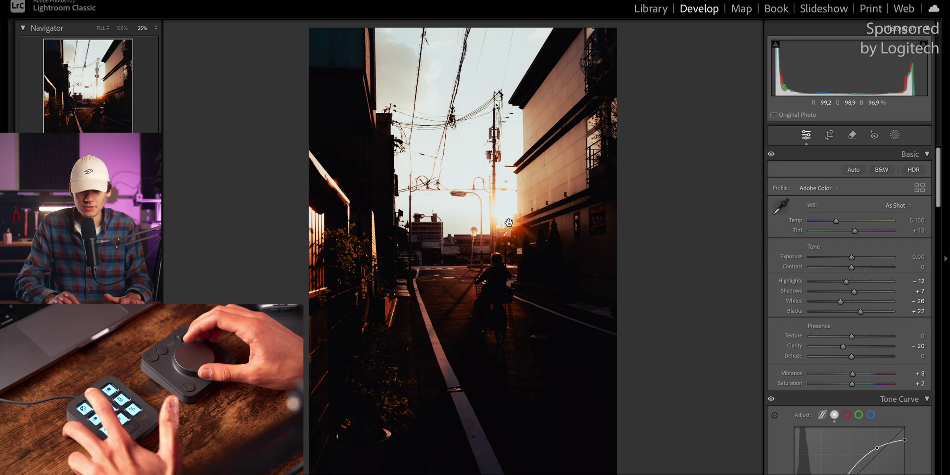
key(minus)
key(minus)
key(minus)
key(minus)
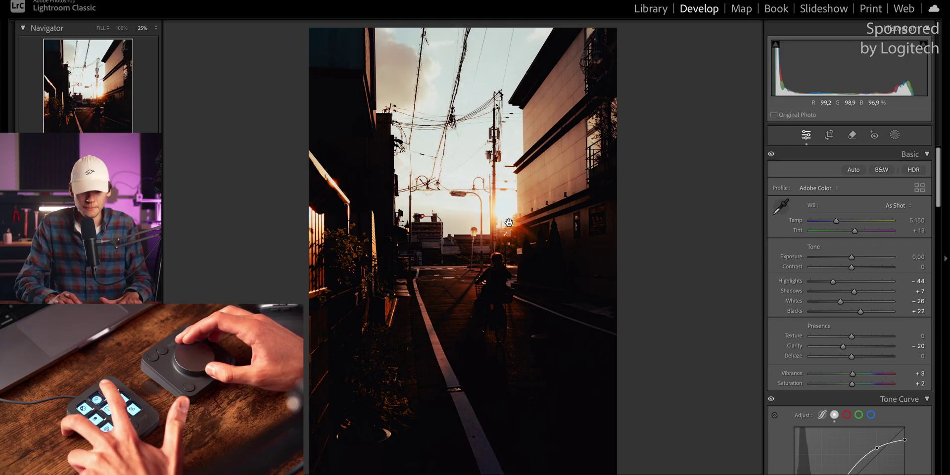
key(equal)
key(equal)
key(equal)
key(equal)
key(equal)
key(equal)
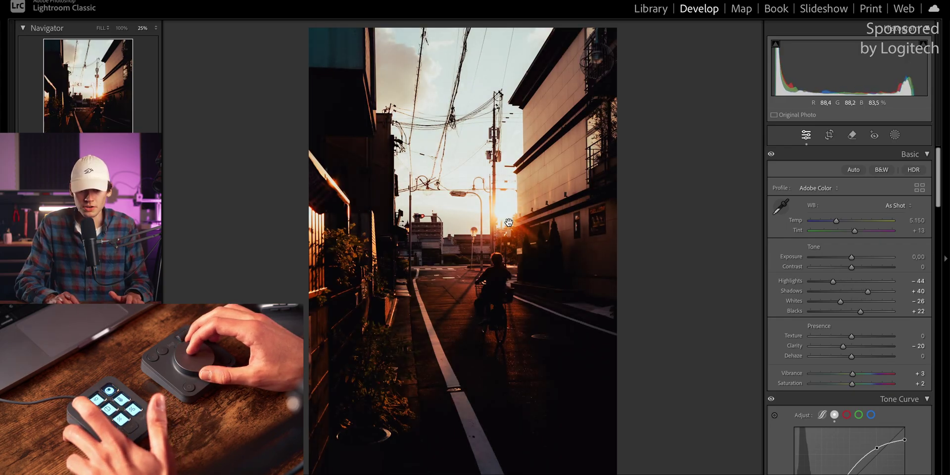
key(equal)
key(equal)
key(equal)
key(equal)
key(equal)
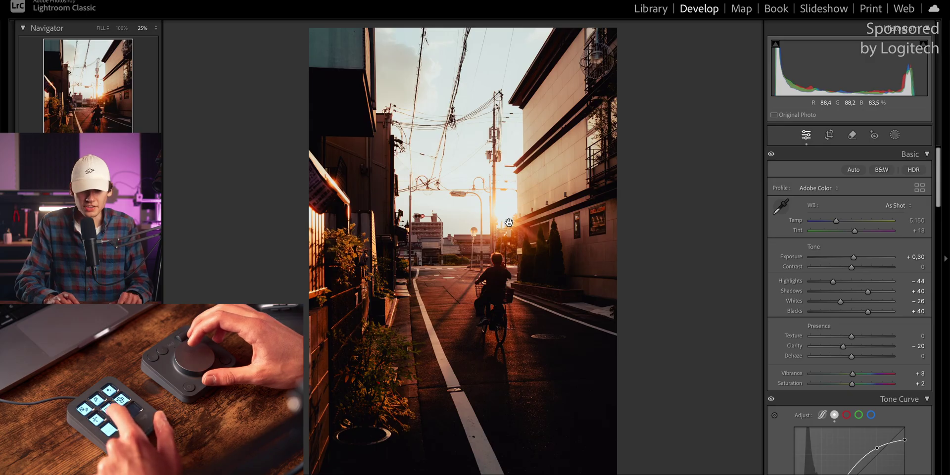
Flag the sunset photo as a pick and show the Library grid with the attribute filter bar
key(p)
key(g)
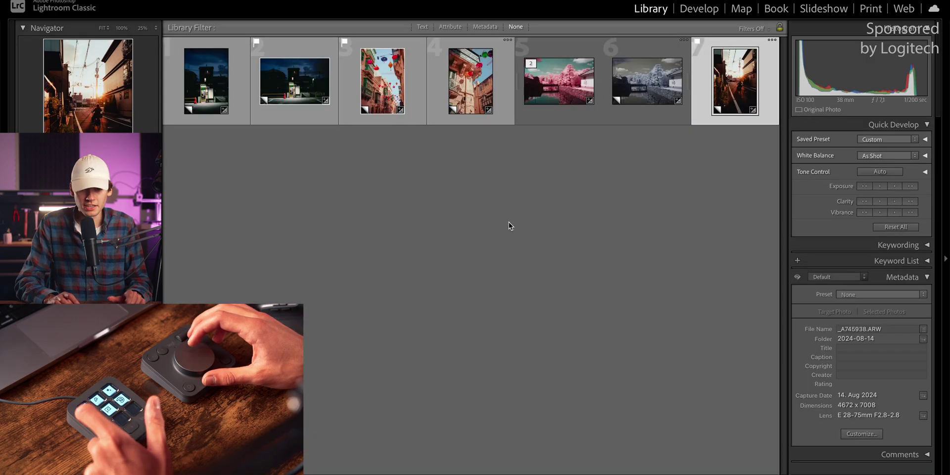
key(ctrl+l)
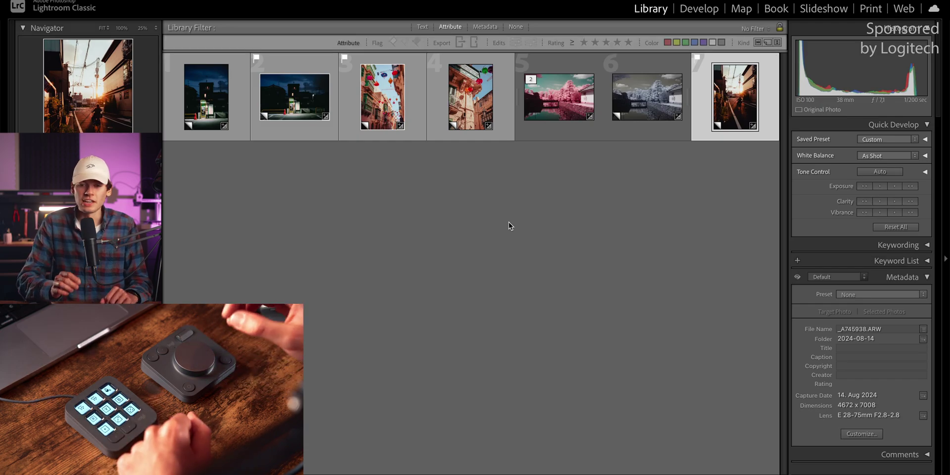
Rate infrared photo 5 five stars
key(Left)
key(Left)
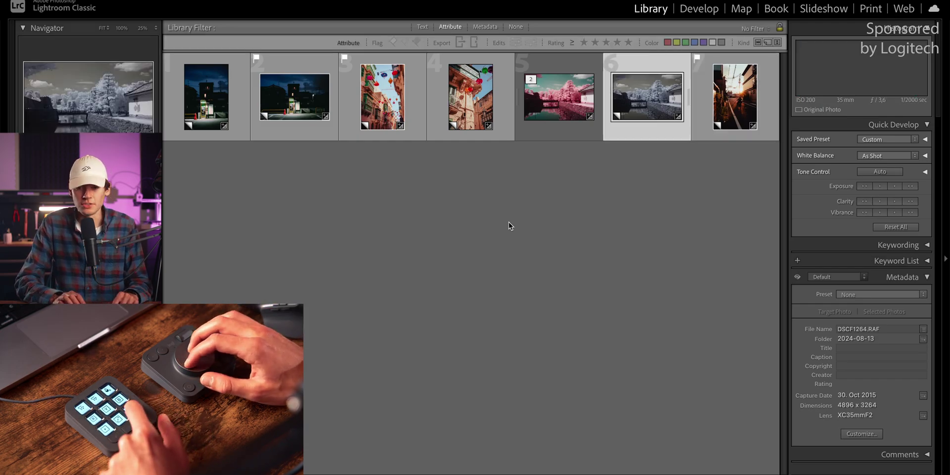
key(5)
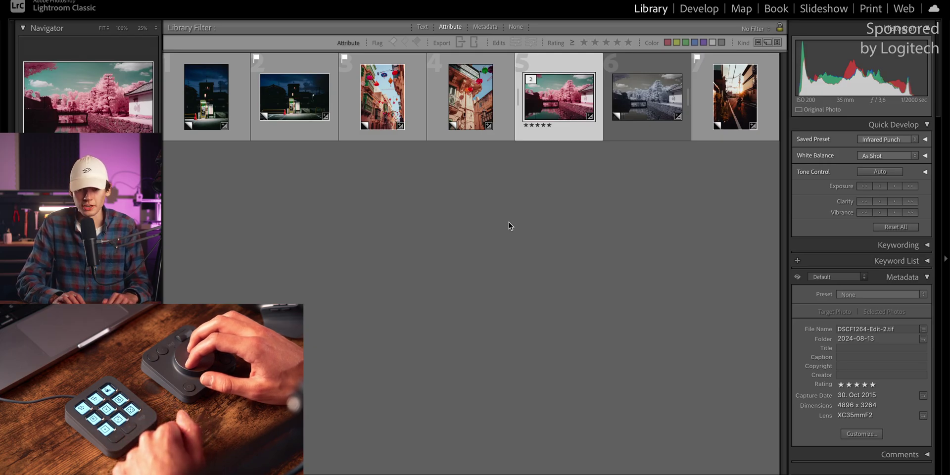
key(Right)
key(Right)
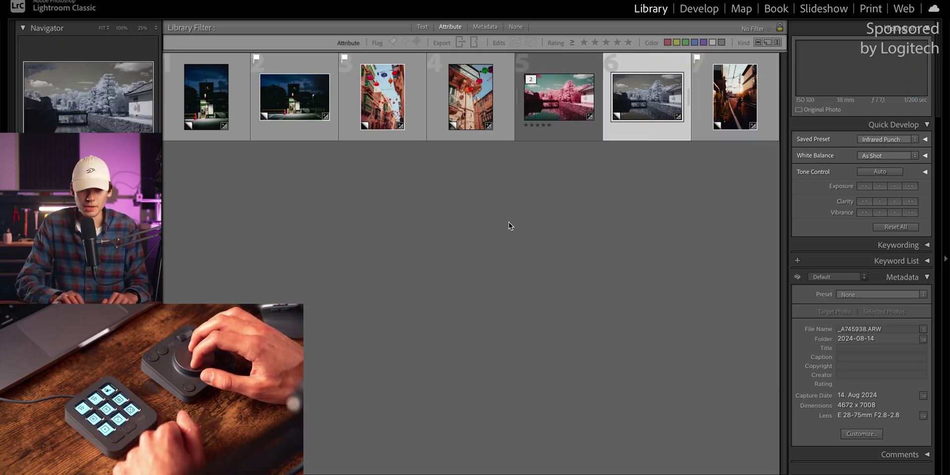
key(Left)
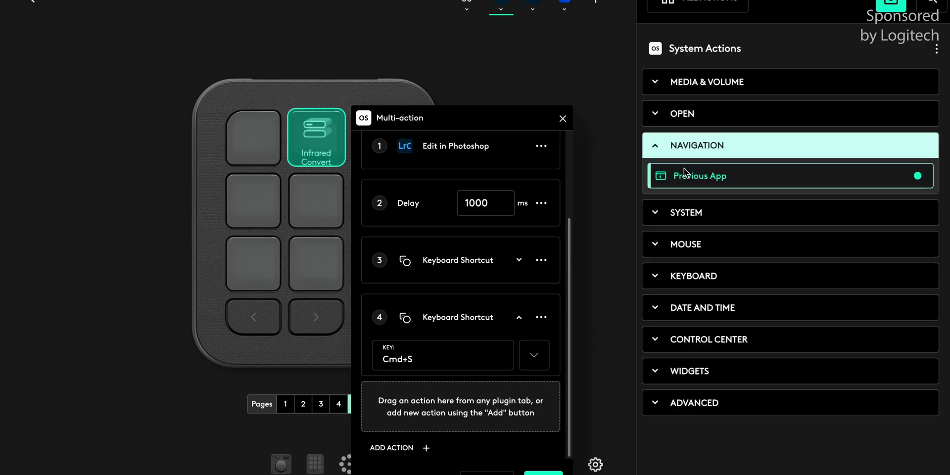
Add a Previous App step after the save shortcut in the Infrared Convert multi-action
drag(683, 168, 473, 400)
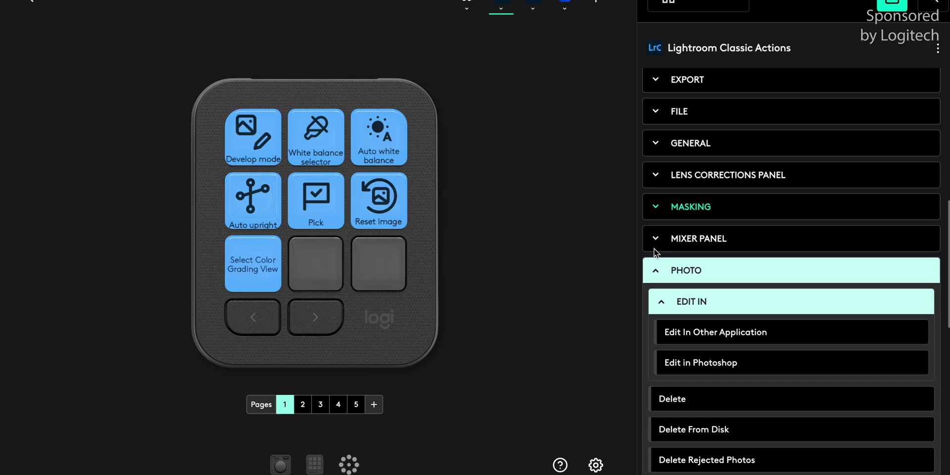
Scroll through the Lightroom Classic actions under Photo > Edit In
scroll(655, 248, down, 5)
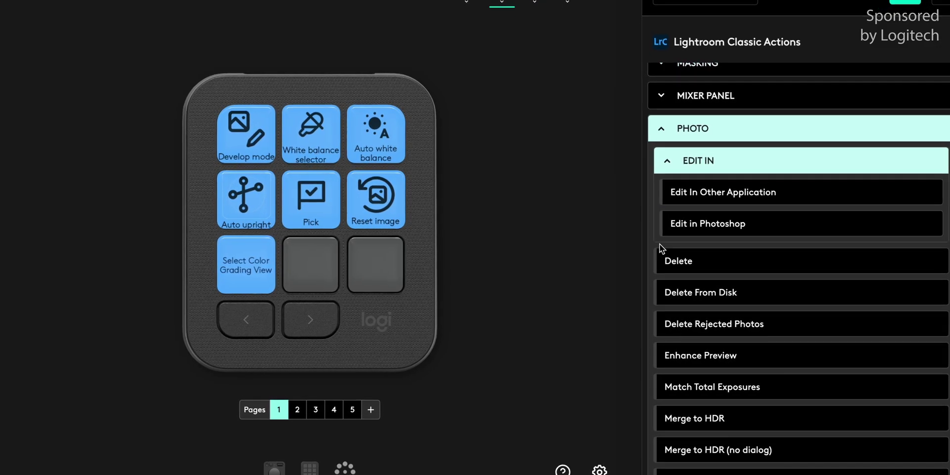